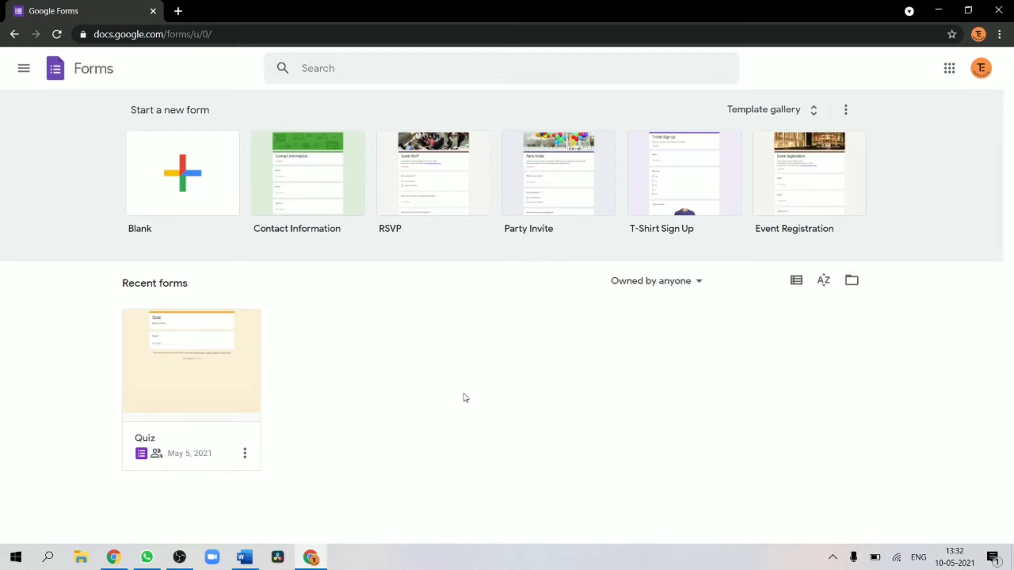
- Open the Quiz form and show its More options menu
click(208, 385)
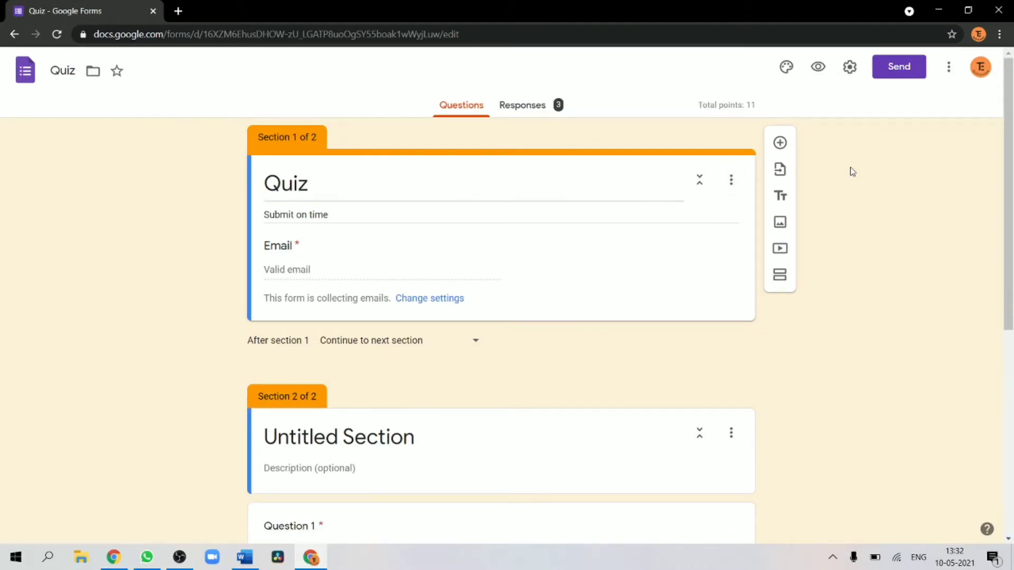
click(949, 69)
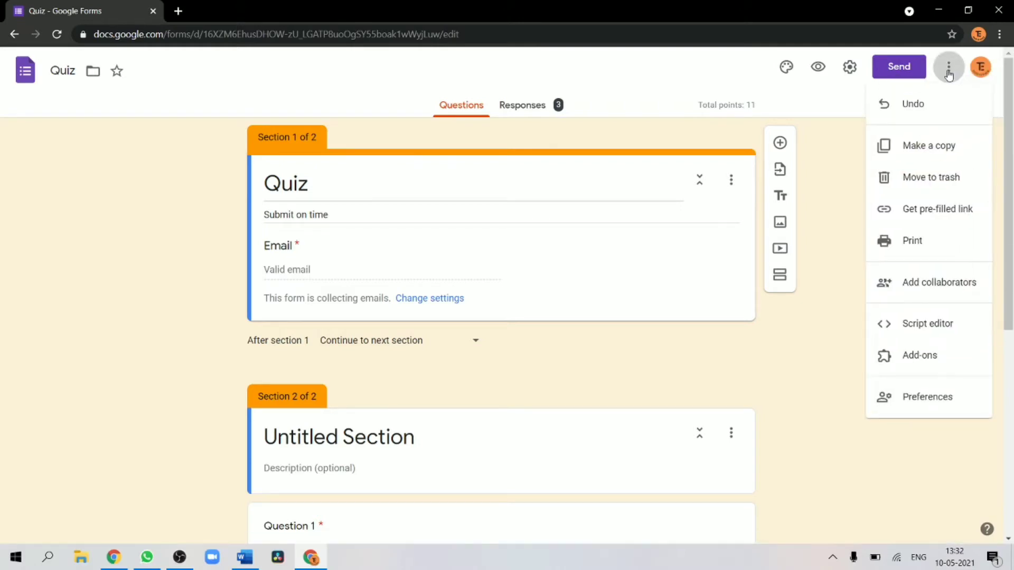
- Open the formLimiter add-on page from the Forms add-ons list
click(918, 365)
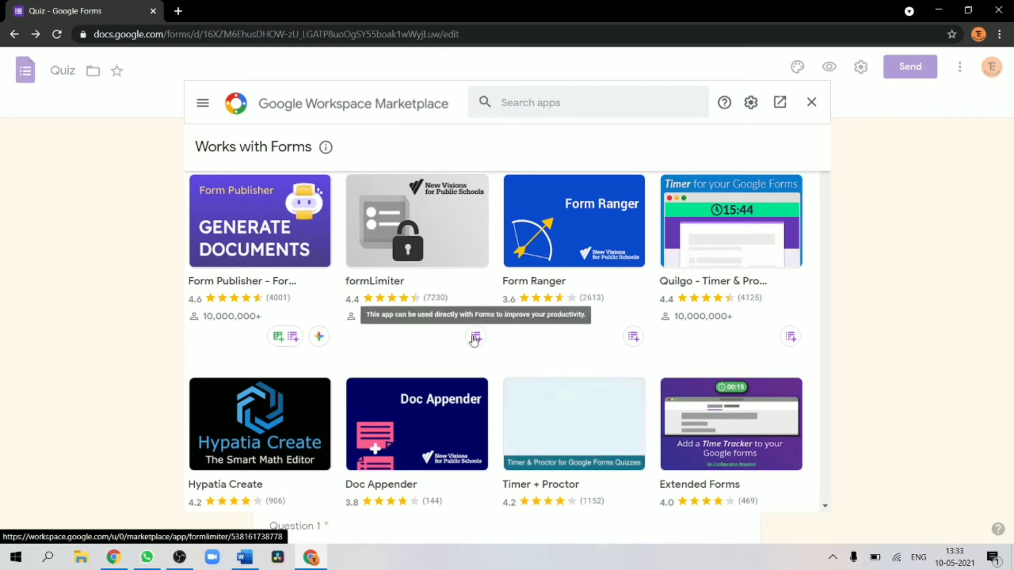
click(475, 340)
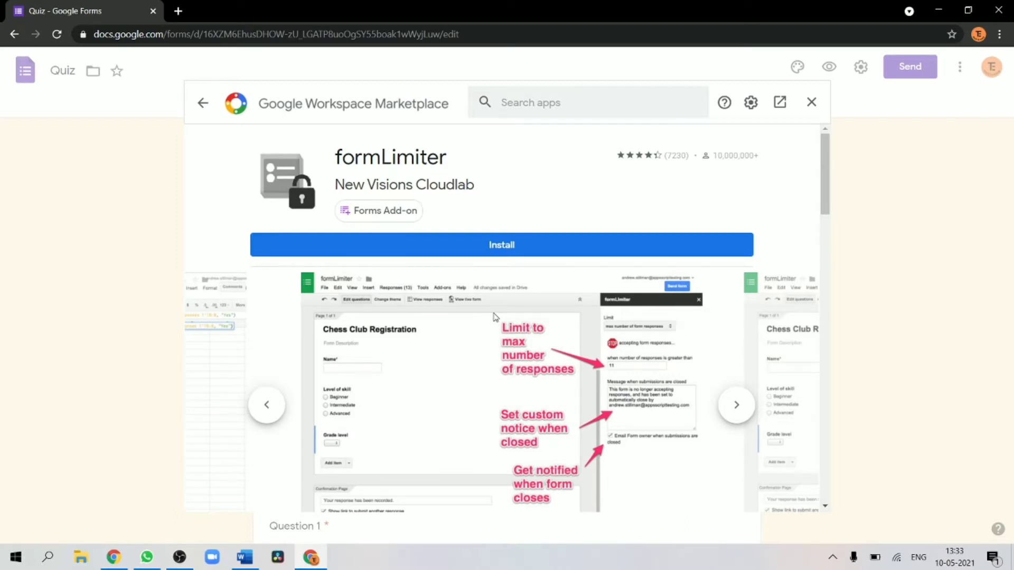
scroll(478, 305, down, 1)
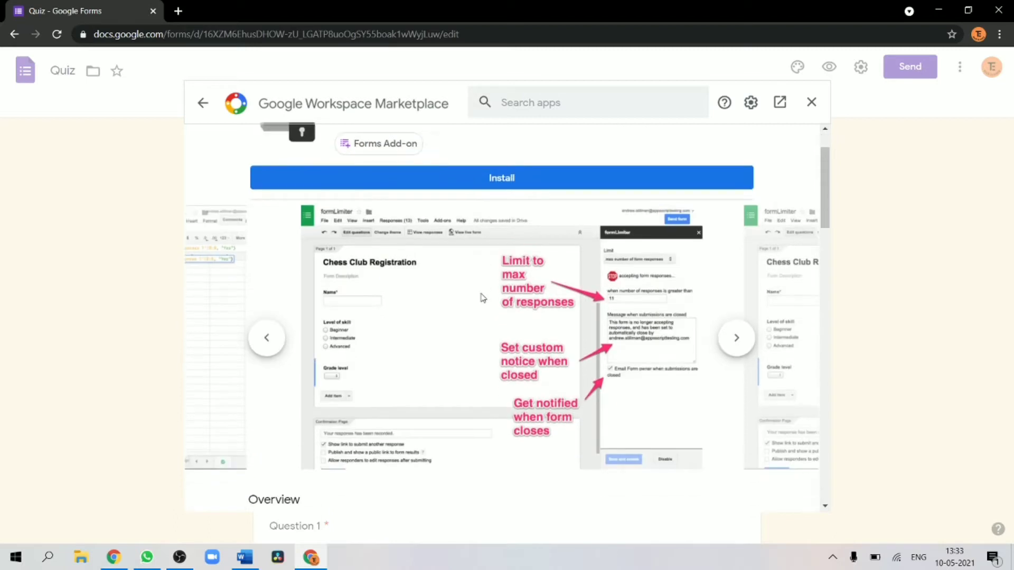
scroll(444, 373, down, 1)
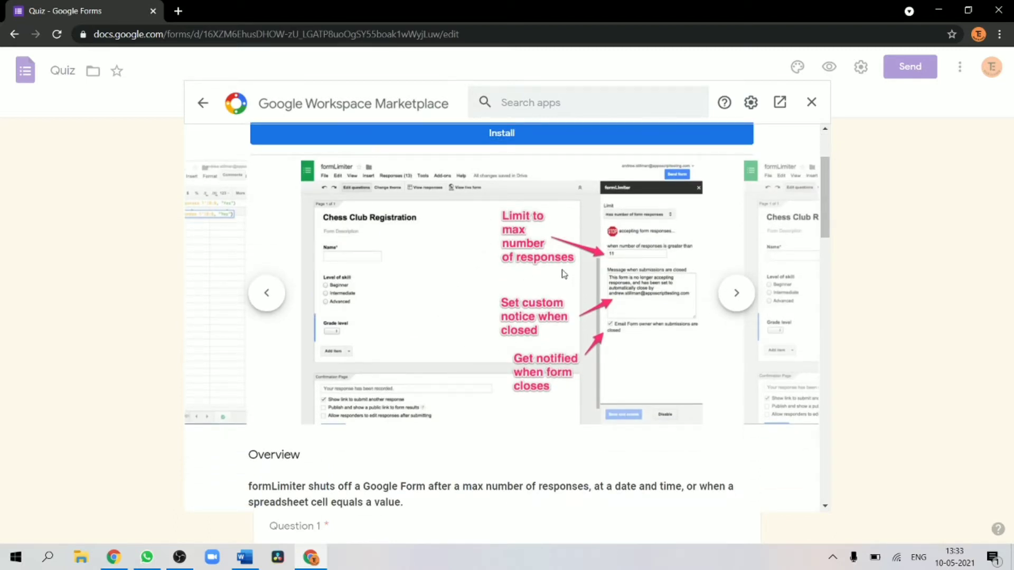
scroll(563, 273, down, 1)
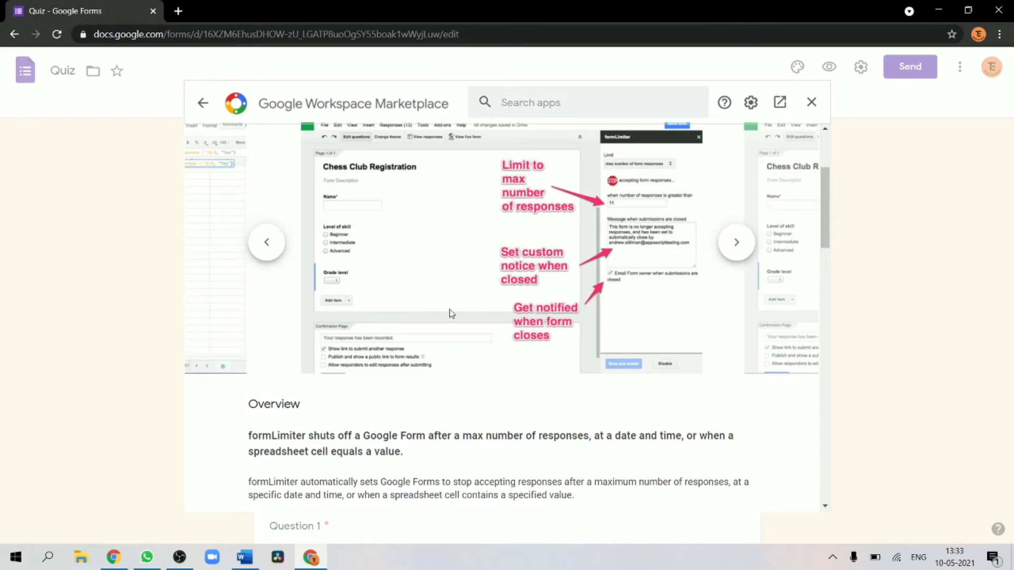
scroll(608, 316, up, 1)
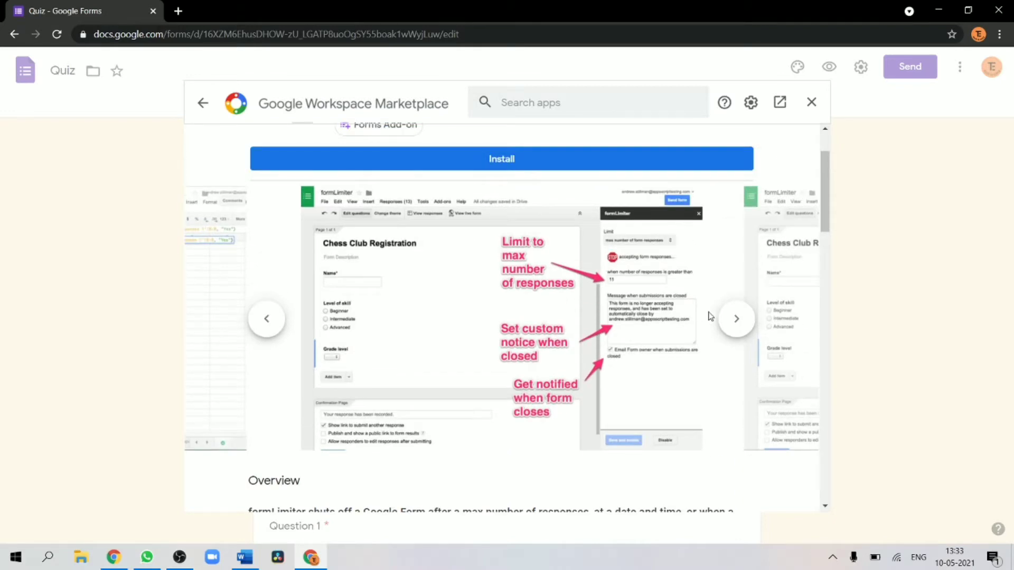
- Step through formLimiter's feature screenshots in the carousel
click(739, 321)
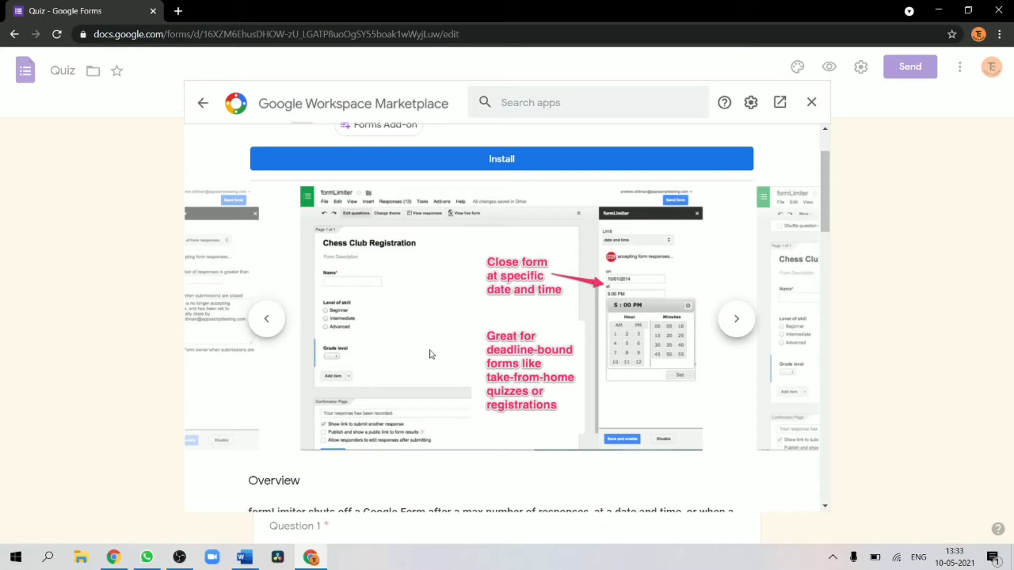
click(737, 319)
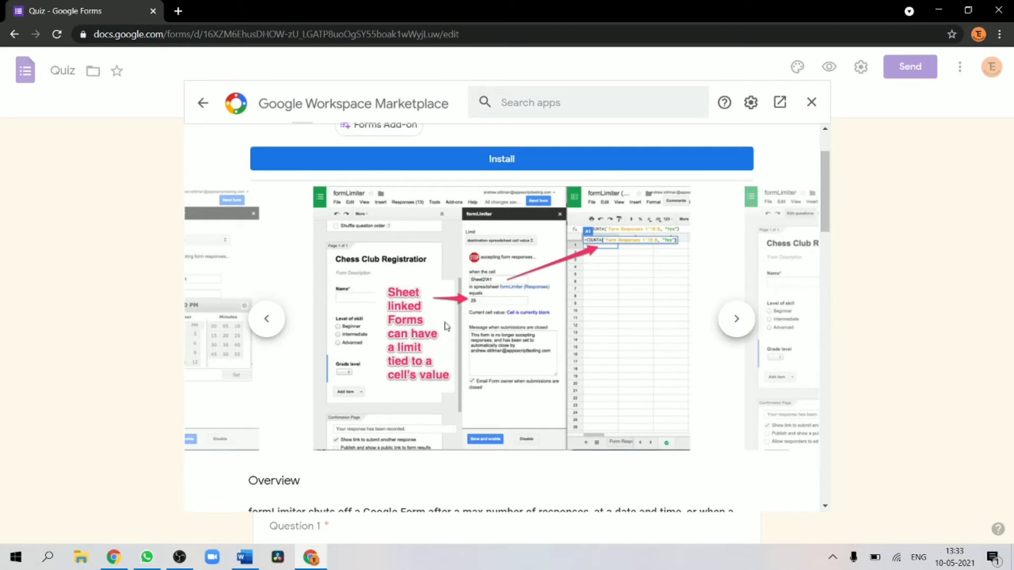
scroll(446, 317, down, 5)
scroll(462, 299, up, 5)
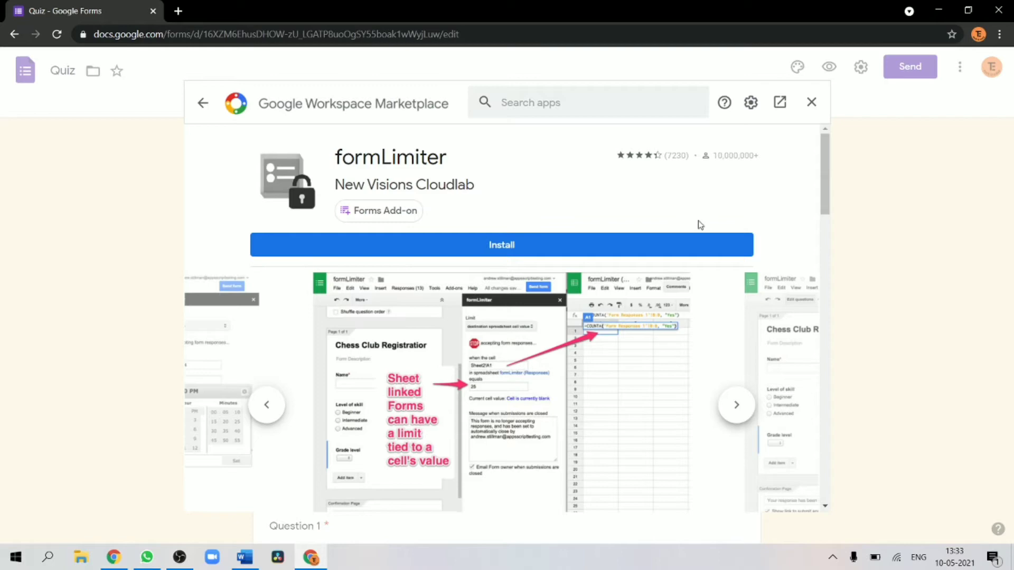
- Install formLimiter, allow its account permissions, and dismiss the installation confirmation
click(534, 246)
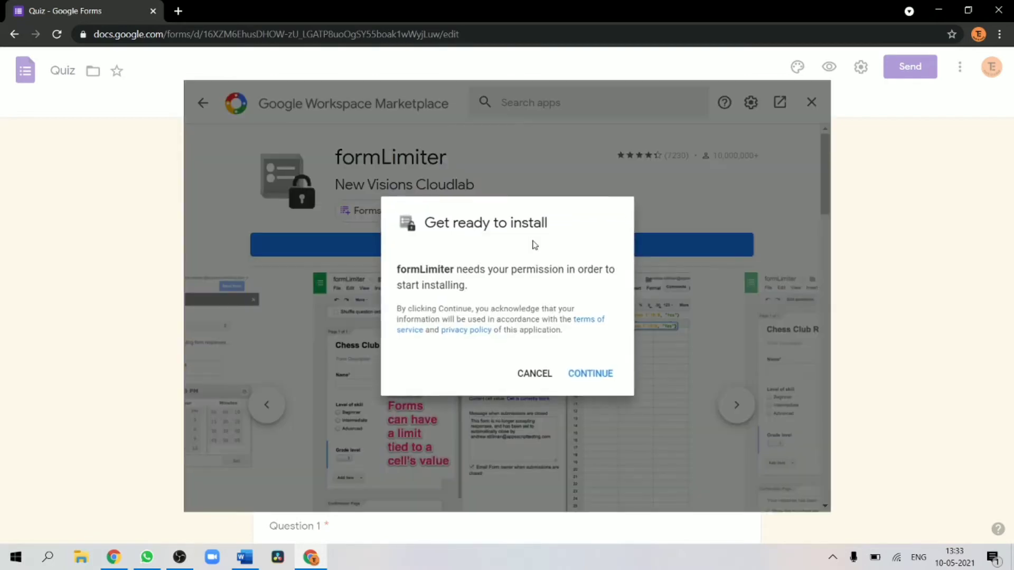
click(587, 384)
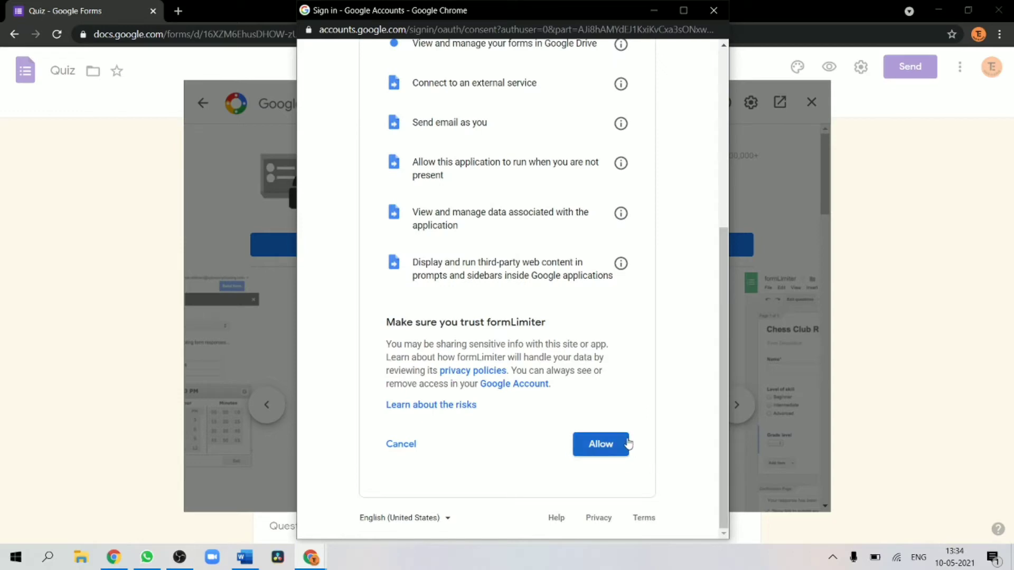
click(612, 447)
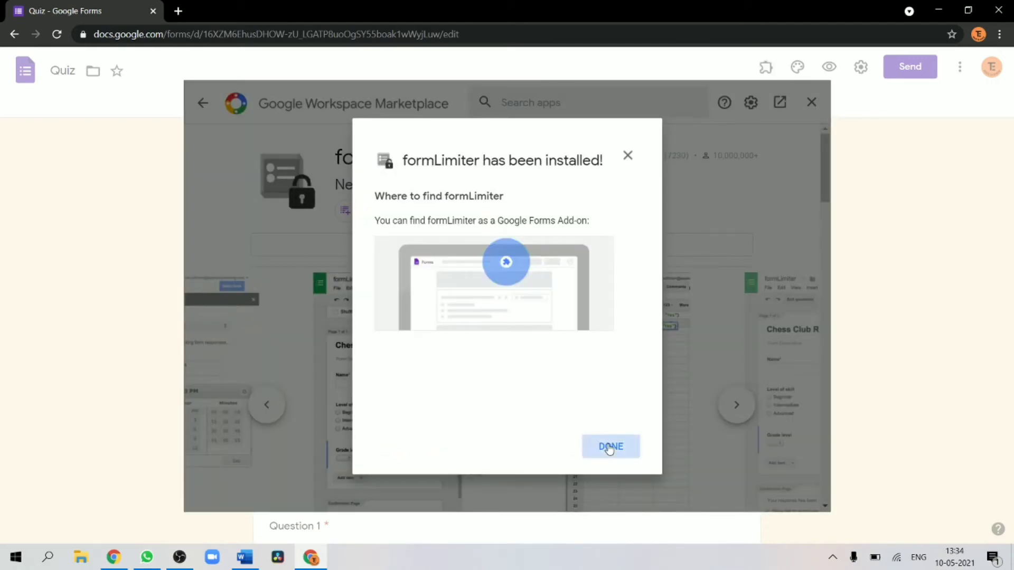
click(610, 447)
click(811, 102)
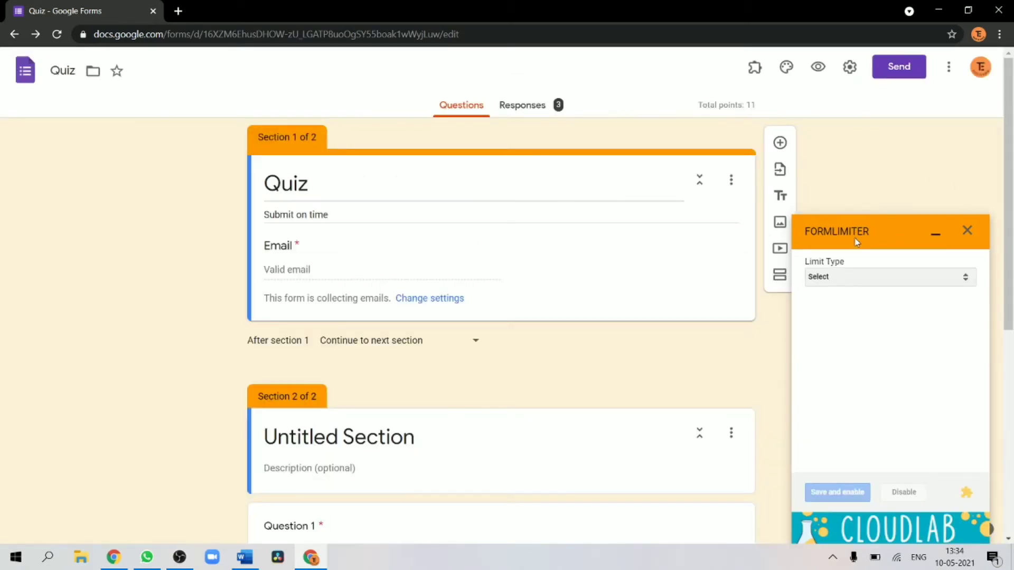
- Set formLimiter's limit type to number of form responses at 50, then save and enable
click(826, 278)
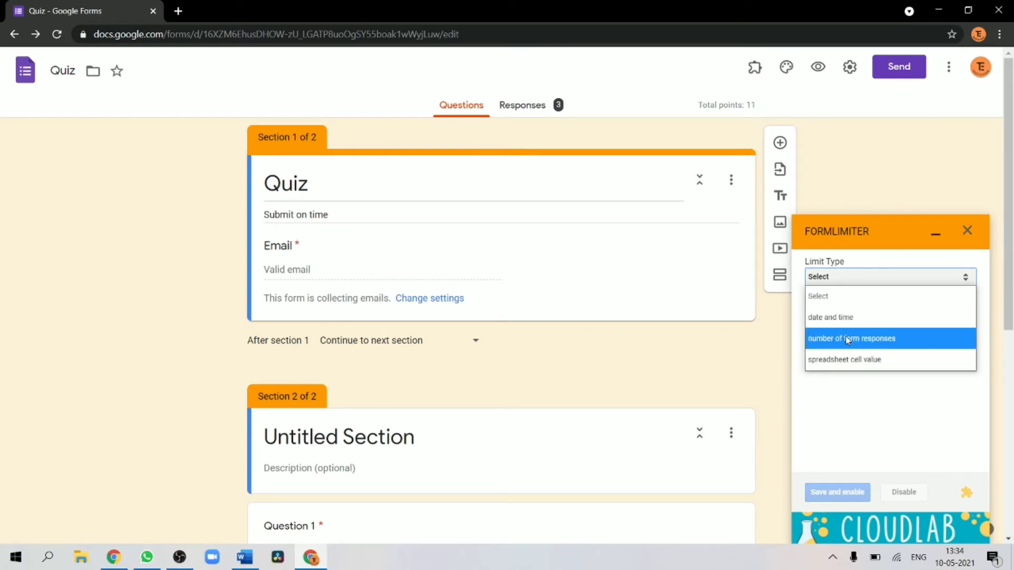
click(899, 335)
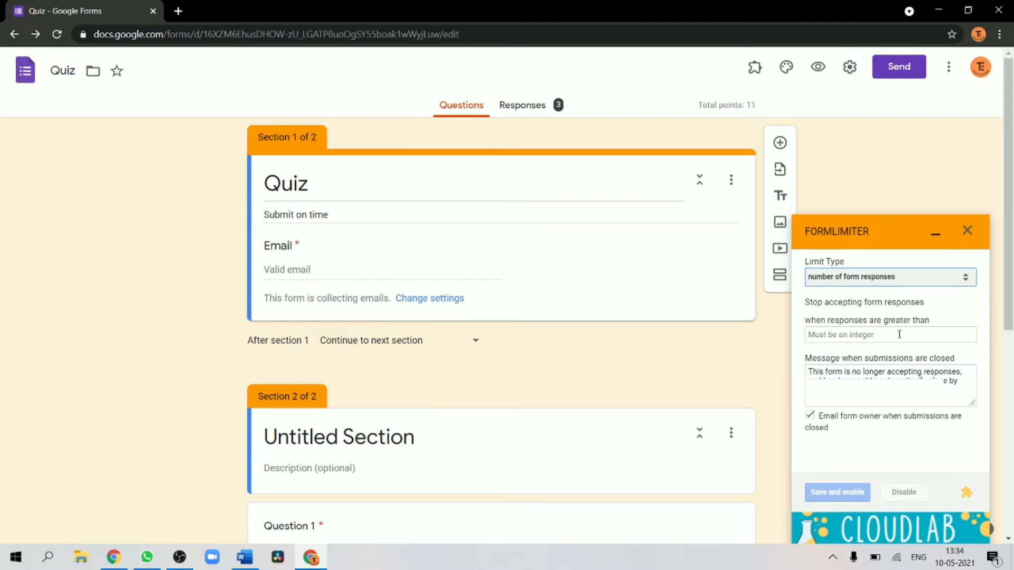
click(833, 335)
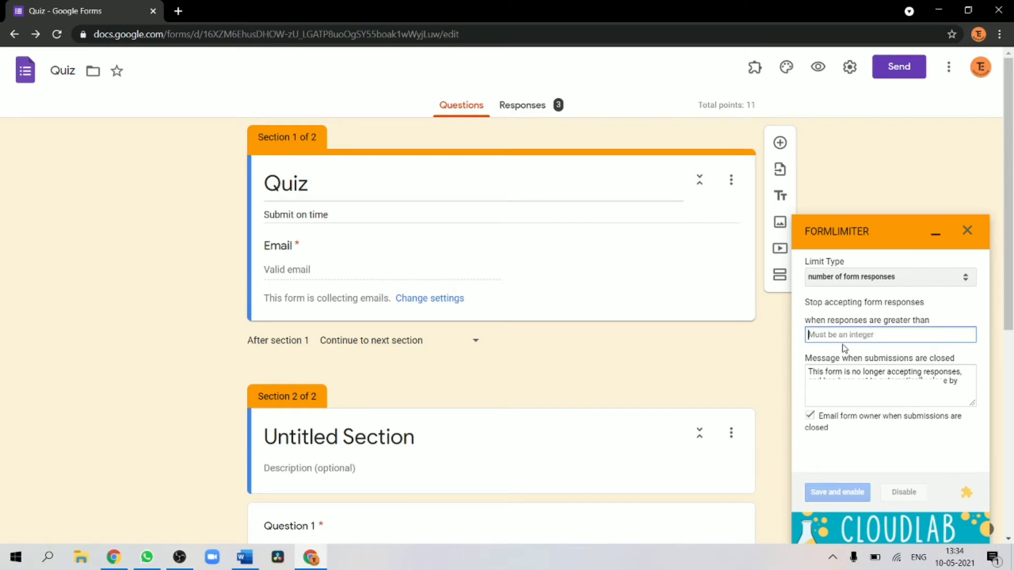
text(50)
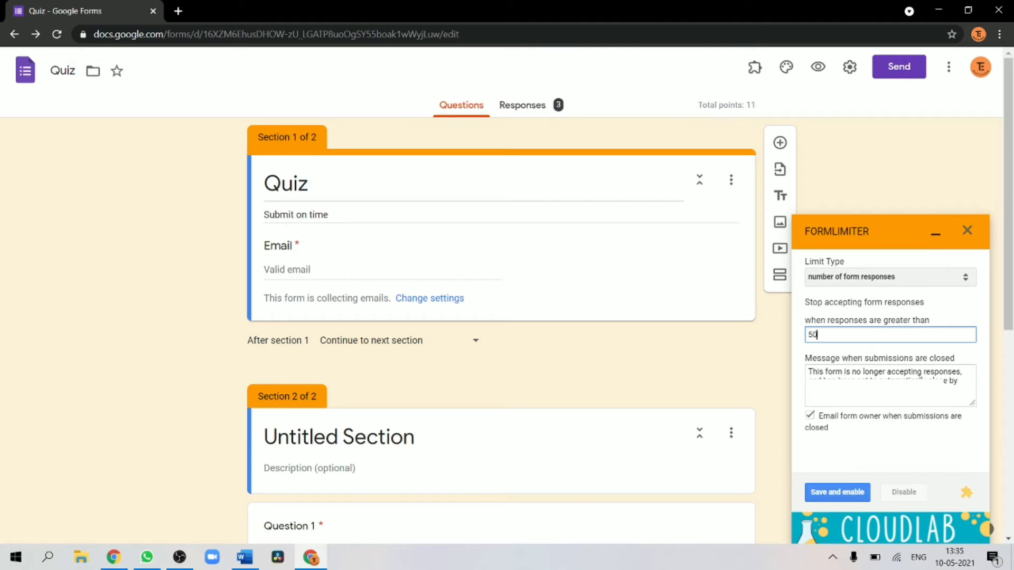
click(890, 385)
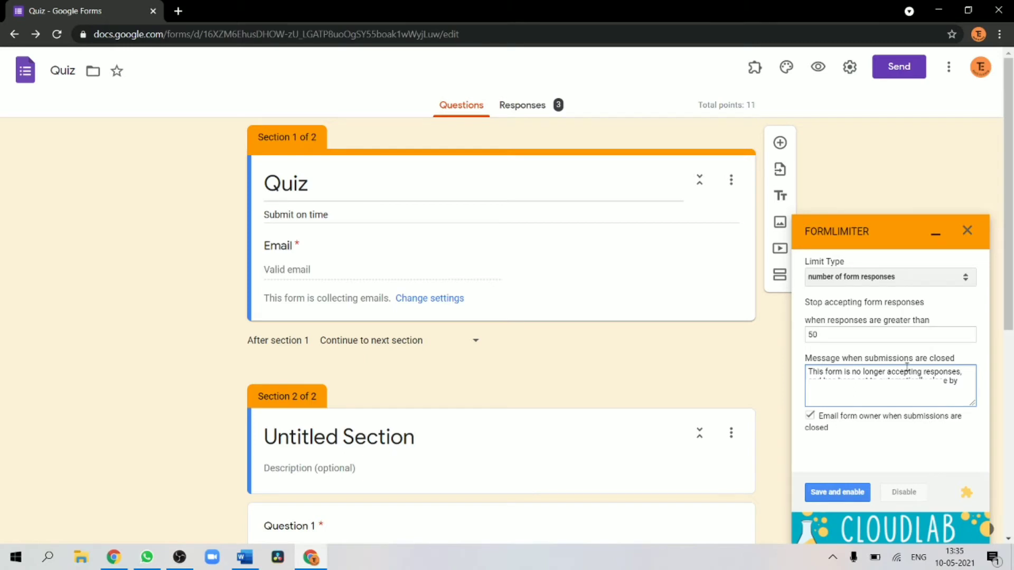
click(829, 495)
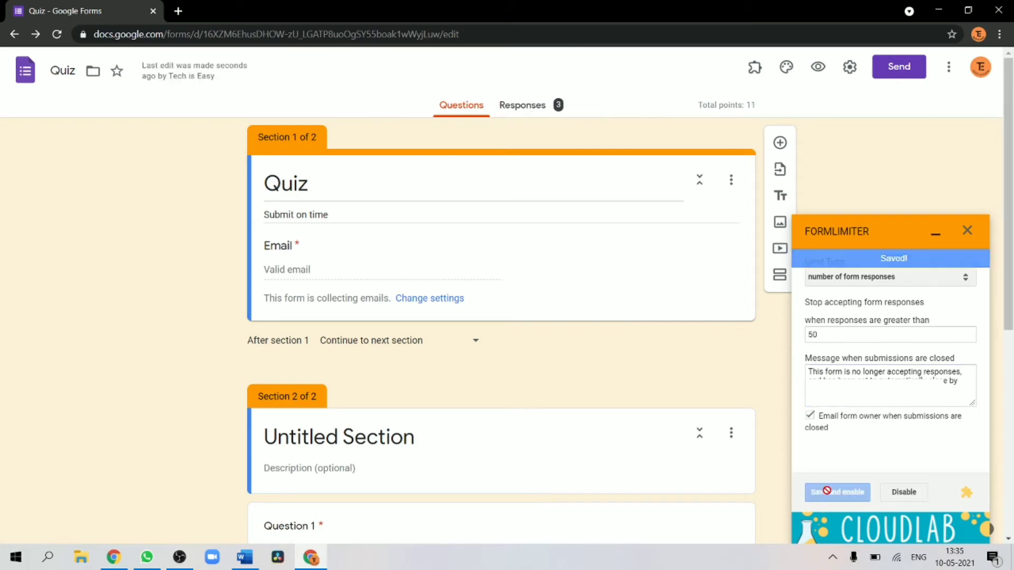
- Close the formLimiter sidebar and reopen its limit settings from Add-ons
click(969, 233)
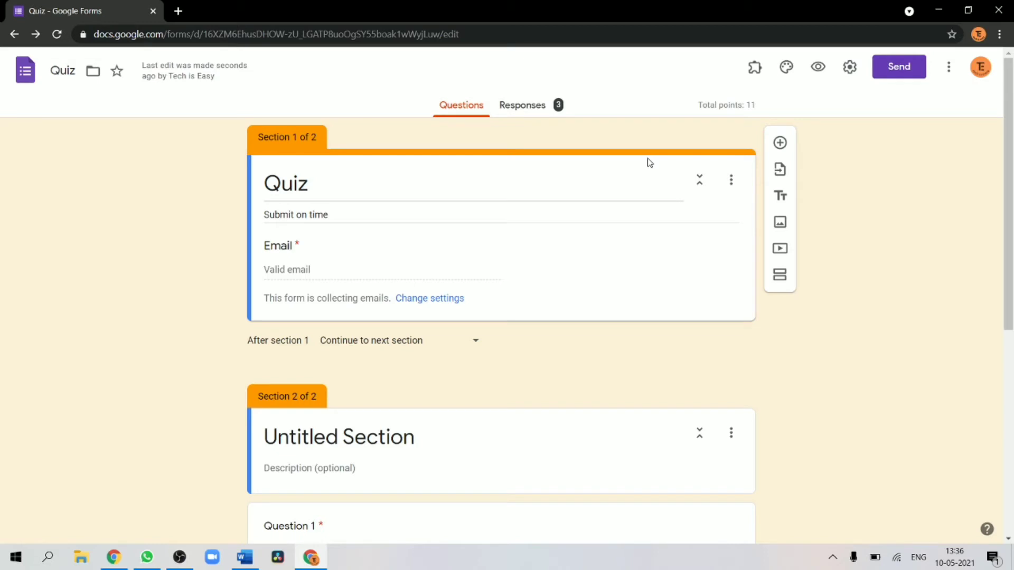
click(755, 72)
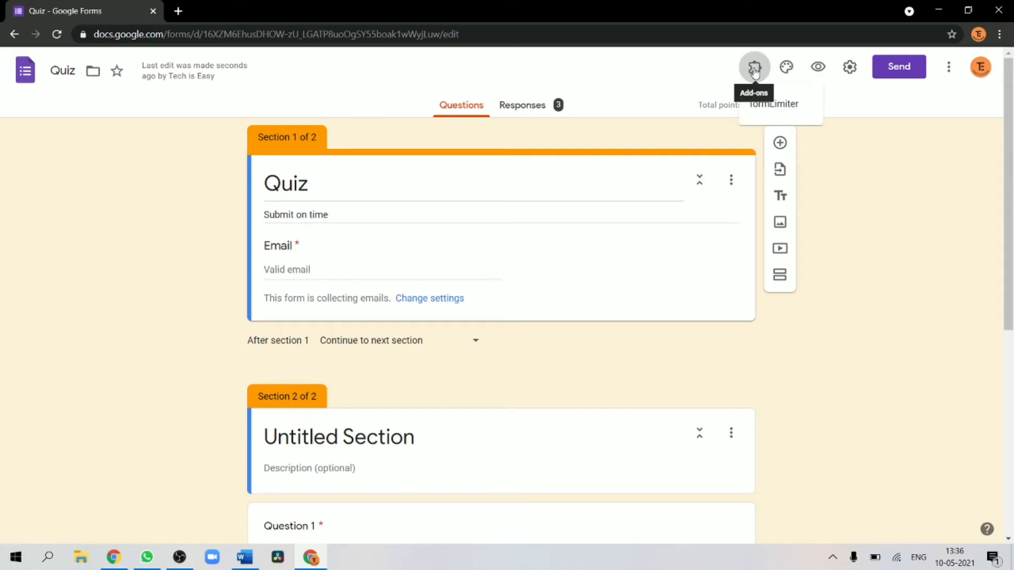
click(768, 114)
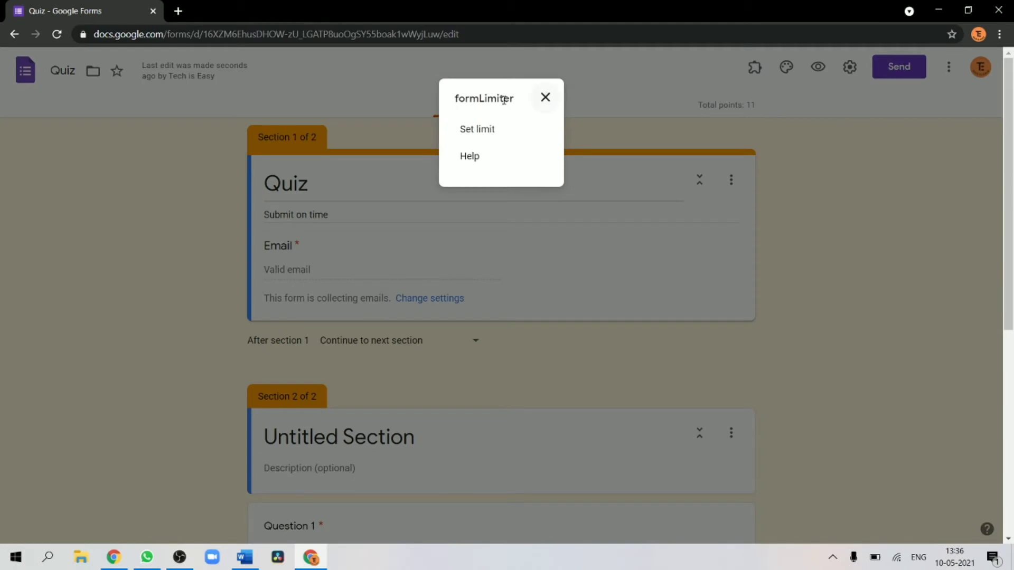
click(479, 136)
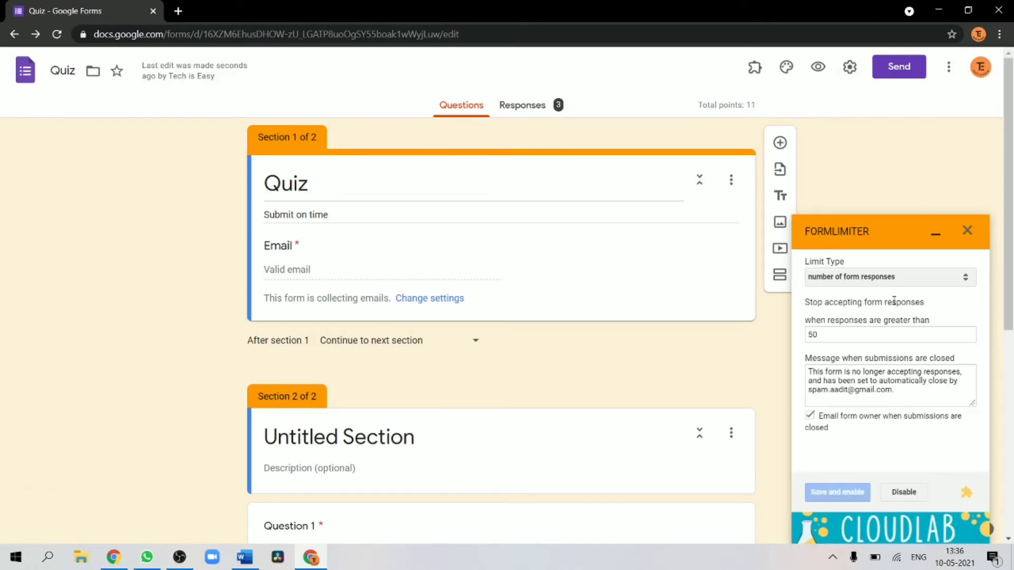
- Change the response limit from 50 to 70, then save and enable it
click(832, 337)
key(Home)
text(70)
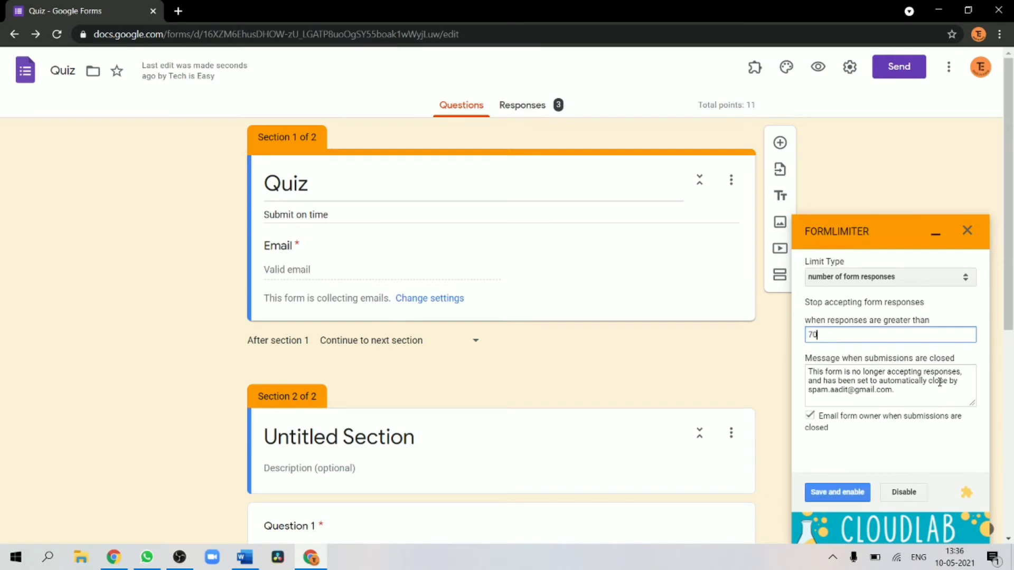
click(836, 496)
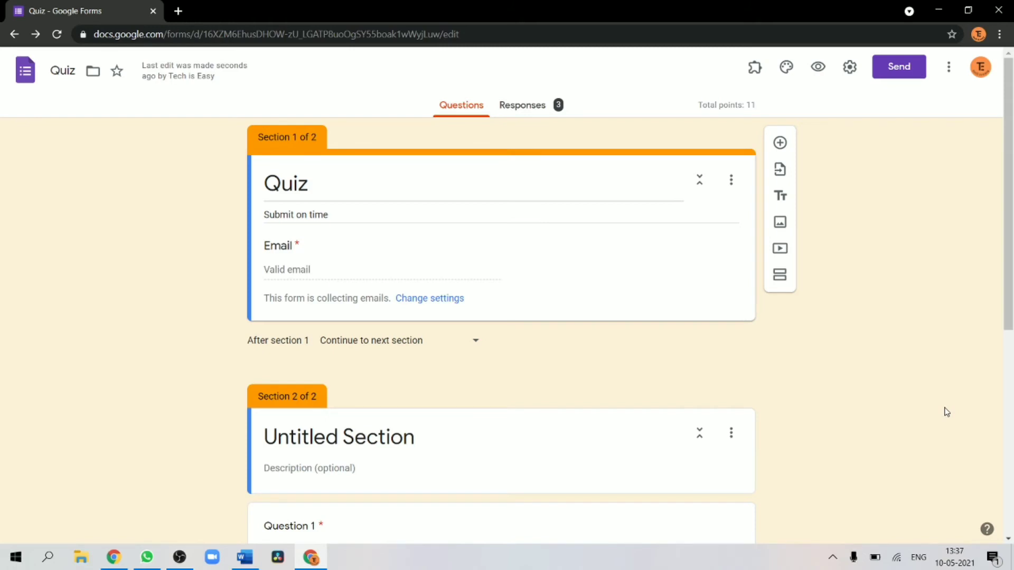
- Reopen formLimiter's limit settings and switch the Limit Type to date and time
click(754, 69)
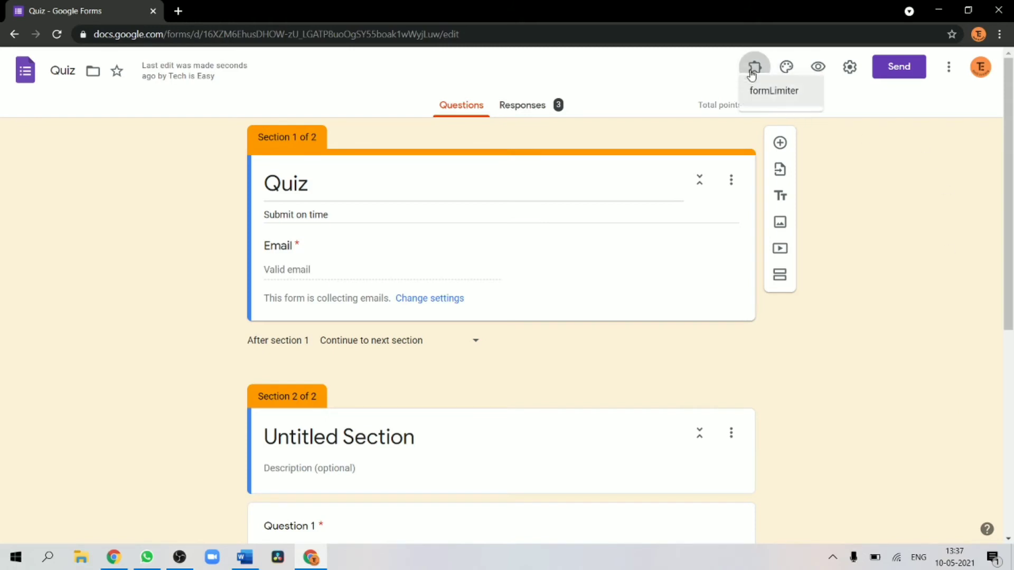
click(759, 108)
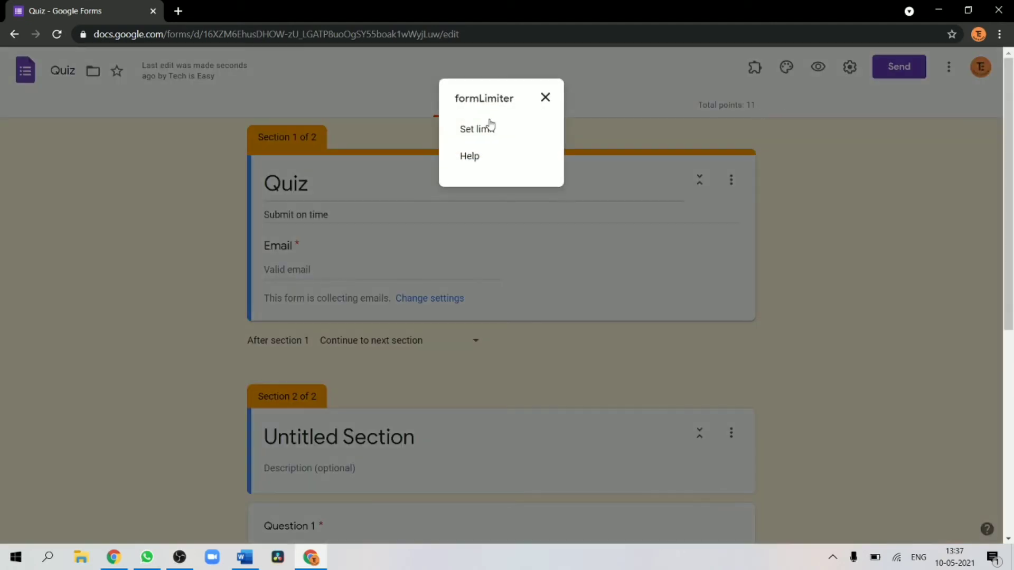
click(499, 130)
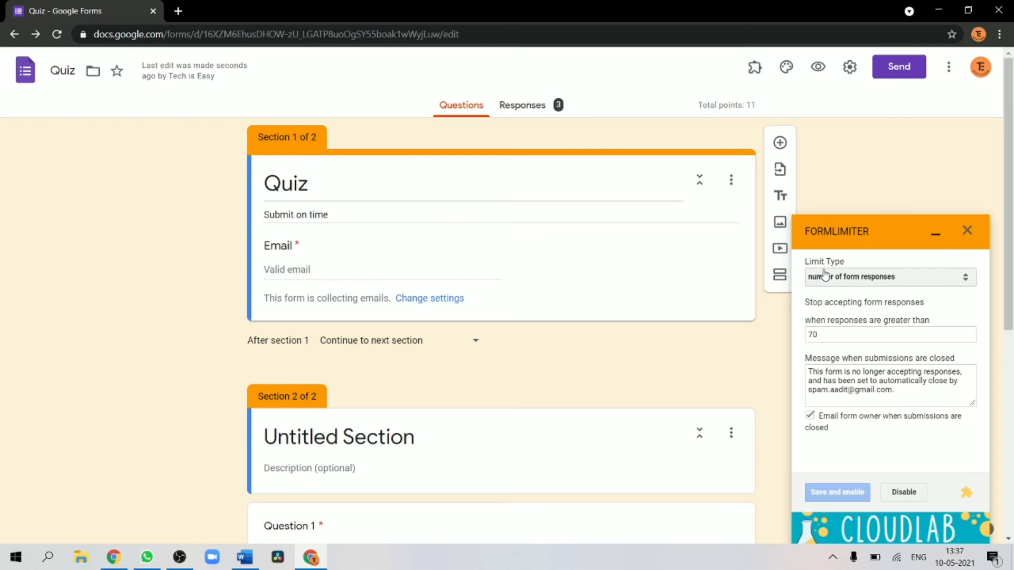
click(874, 277)
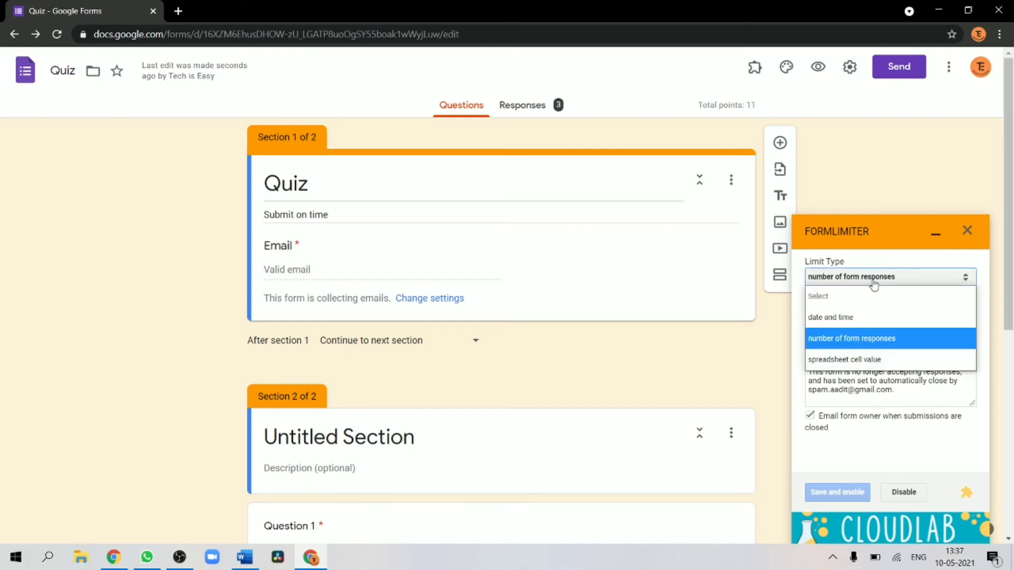
click(846, 324)
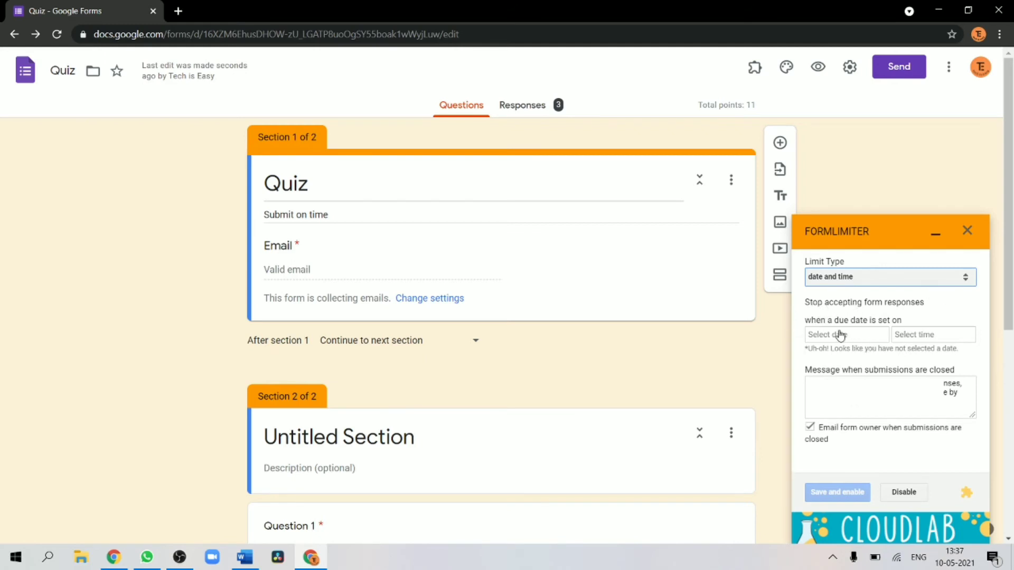
- Set the closing date 05/13/2021 at 12:00 PM, then save and enable
click(858, 339)
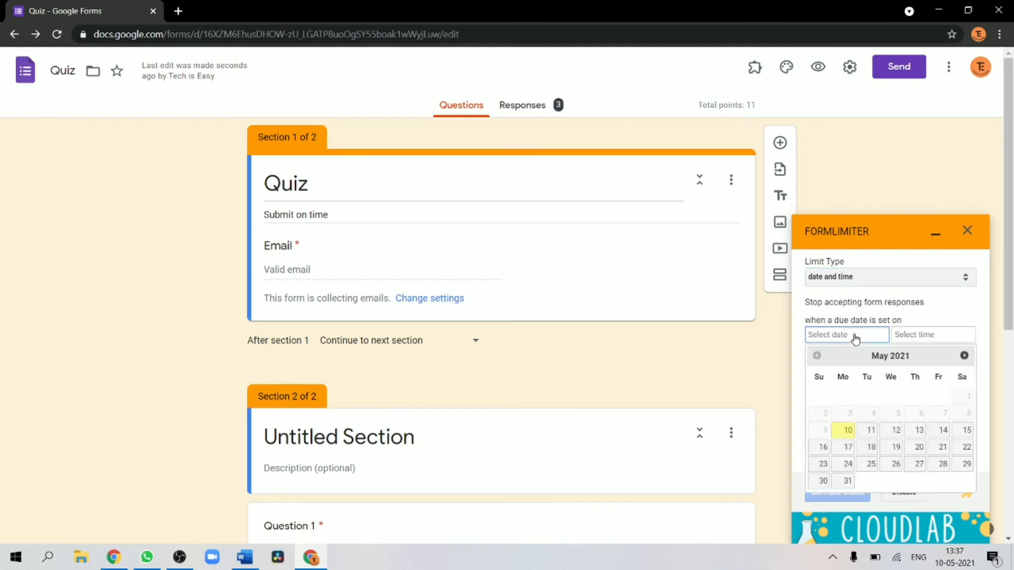
click(917, 435)
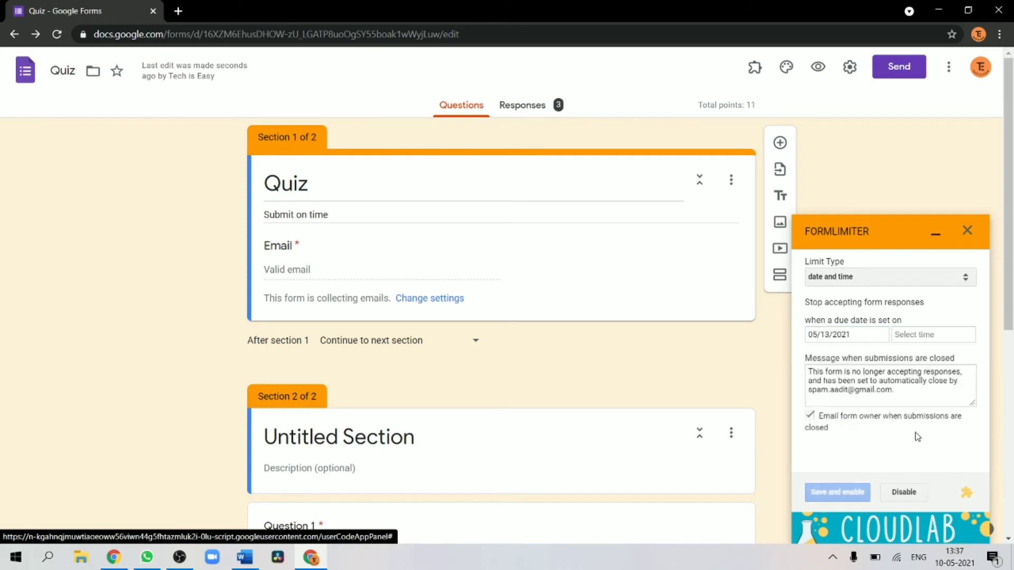
click(936, 340)
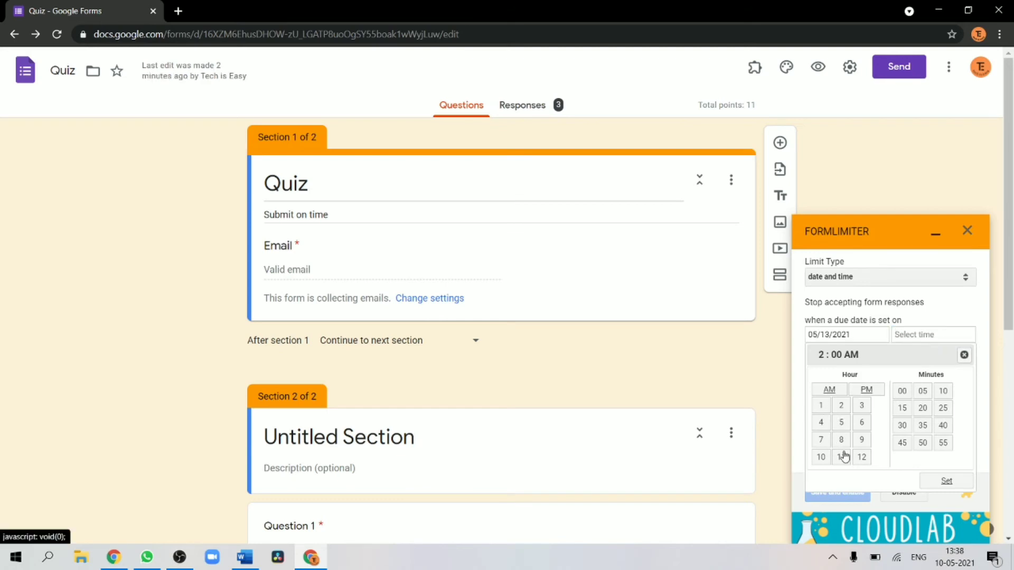
click(856, 464)
click(947, 483)
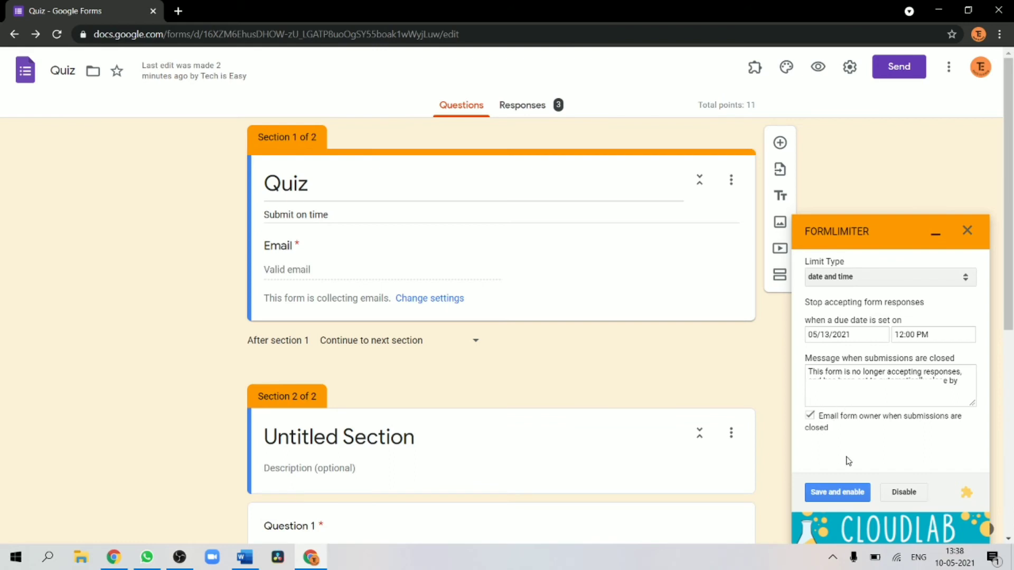
click(816, 497)
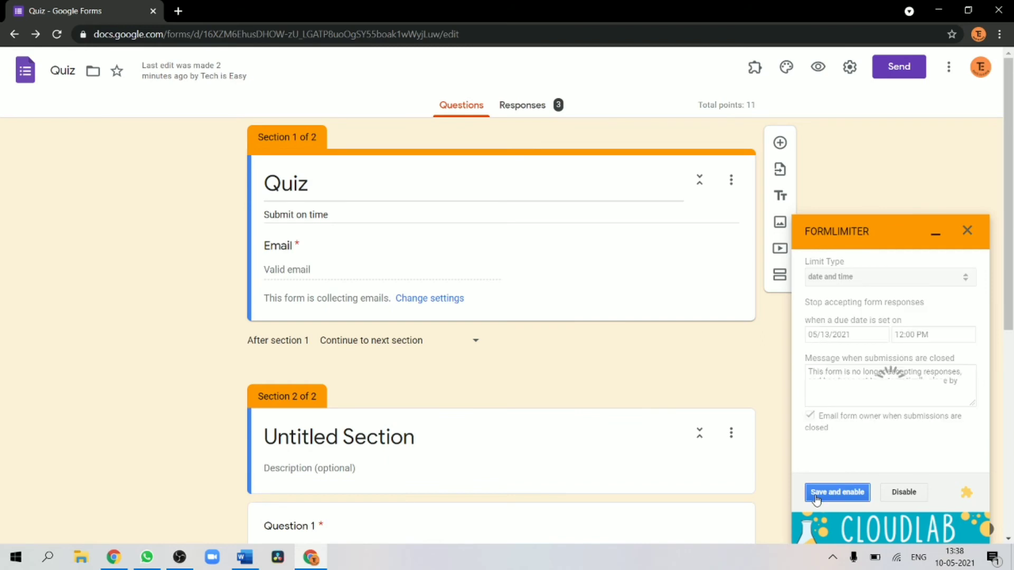
- Pick the 10th in the calendar and 1:40 PM as closing time, then save and enable
click(855, 337)
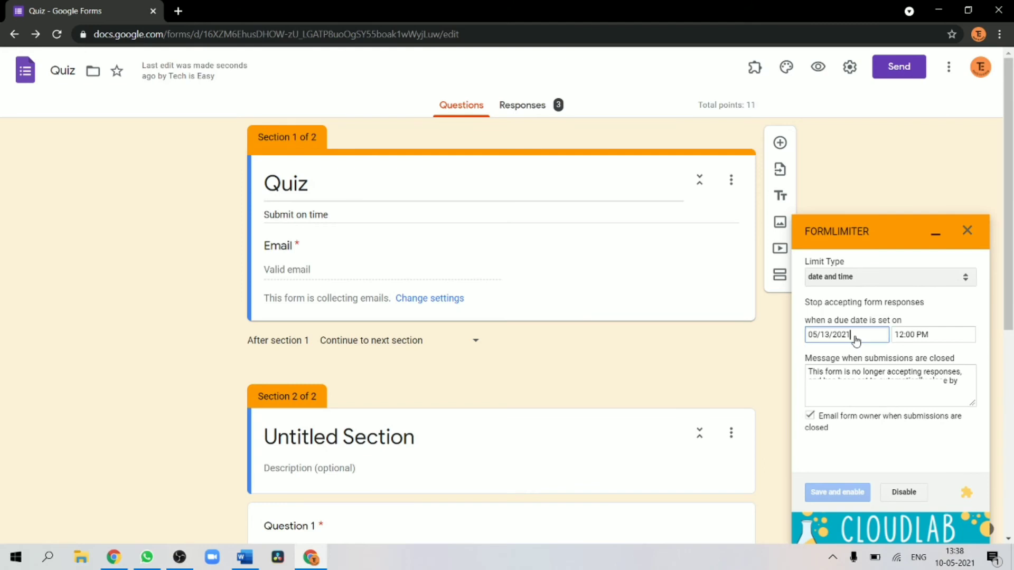
click(845, 434)
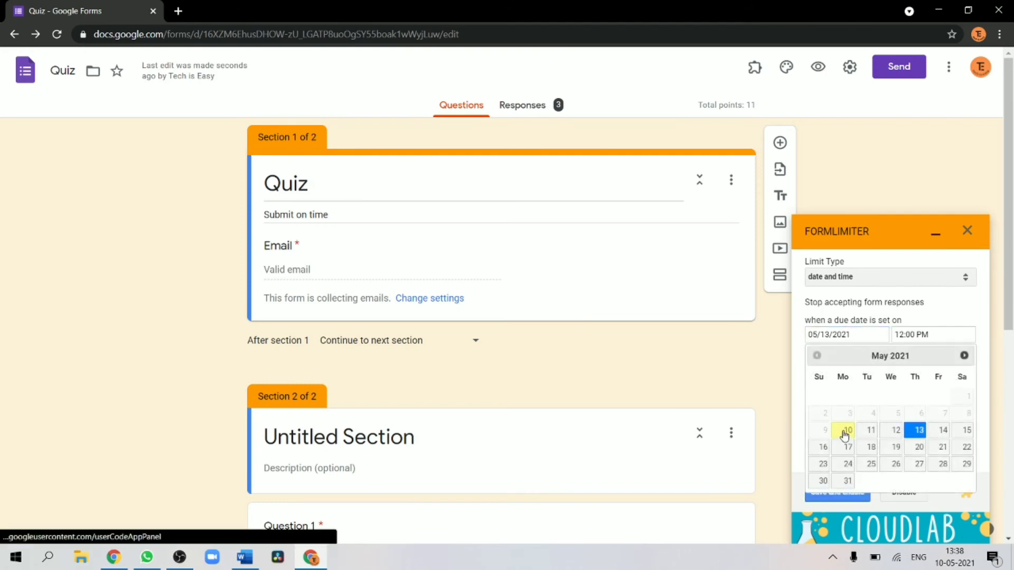
click(932, 338)
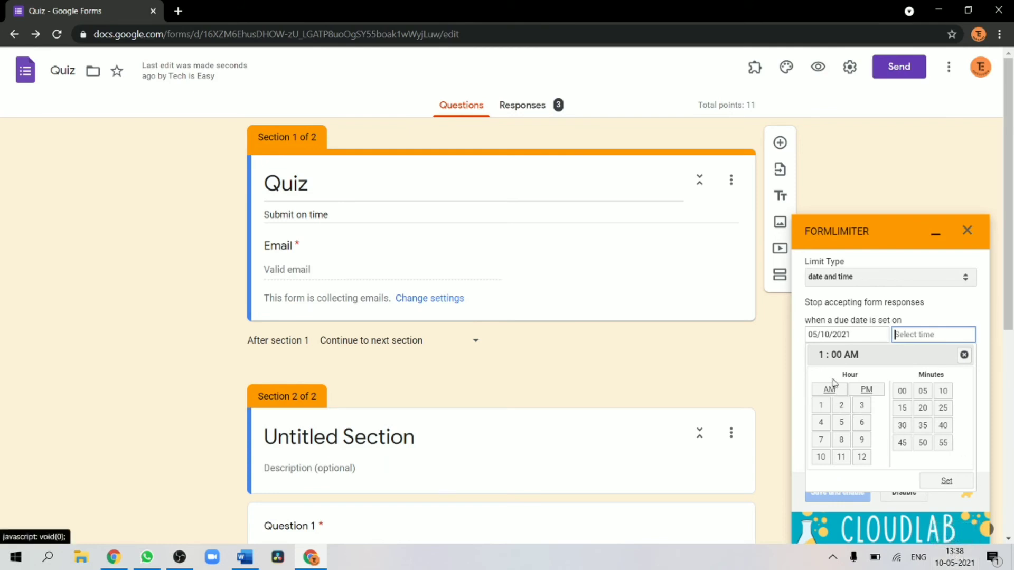
click(865, 390)
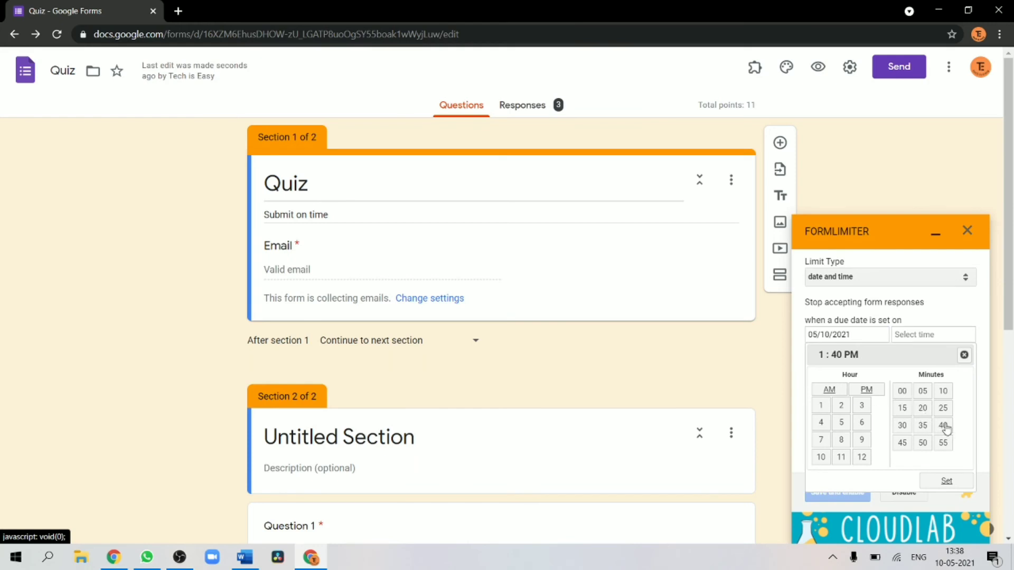
click(942, 487)
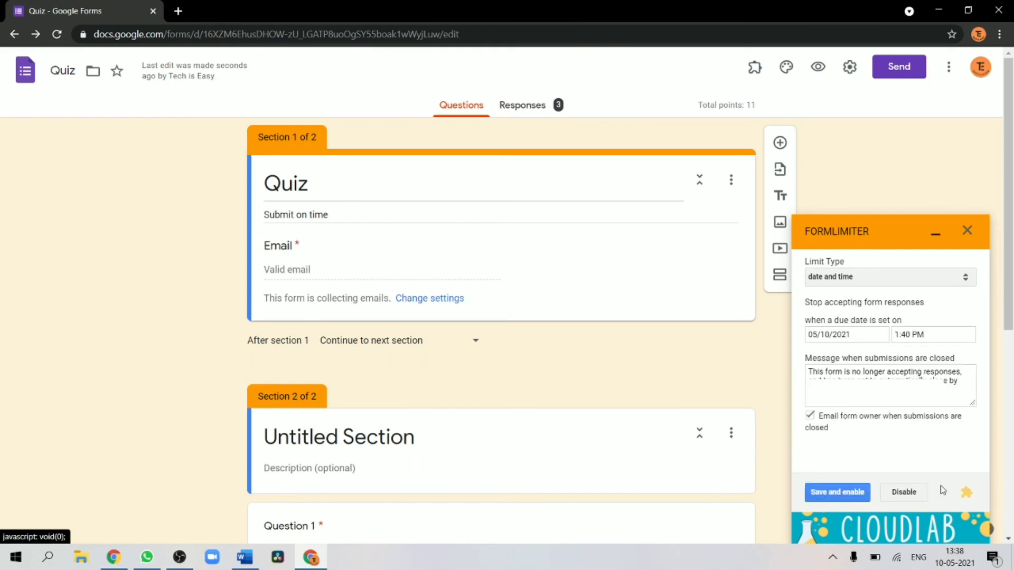
click(843, 495)
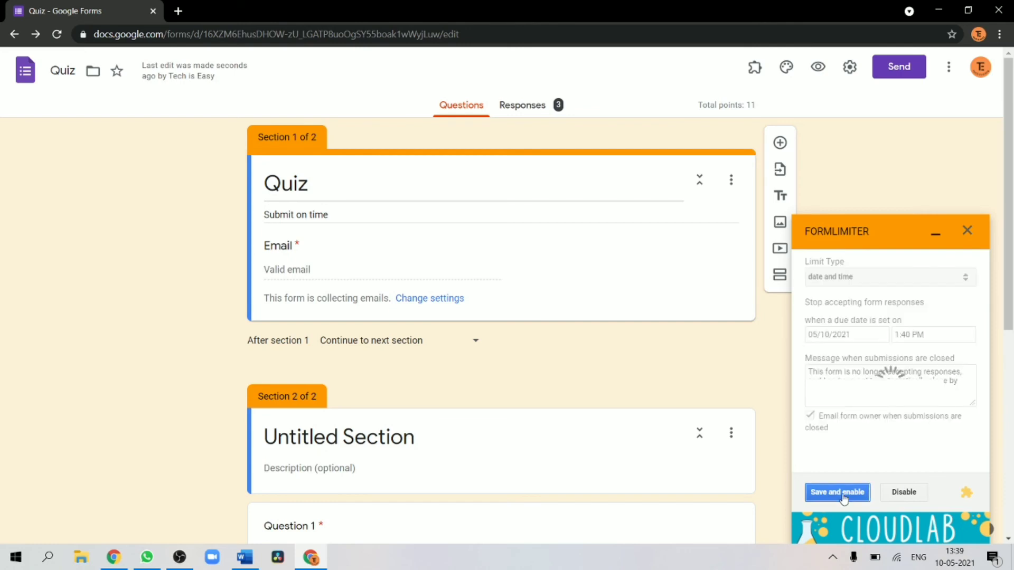
- Close the formLimiter sidebar and copy the quiz link from Send form's link tab
click(968, 232)
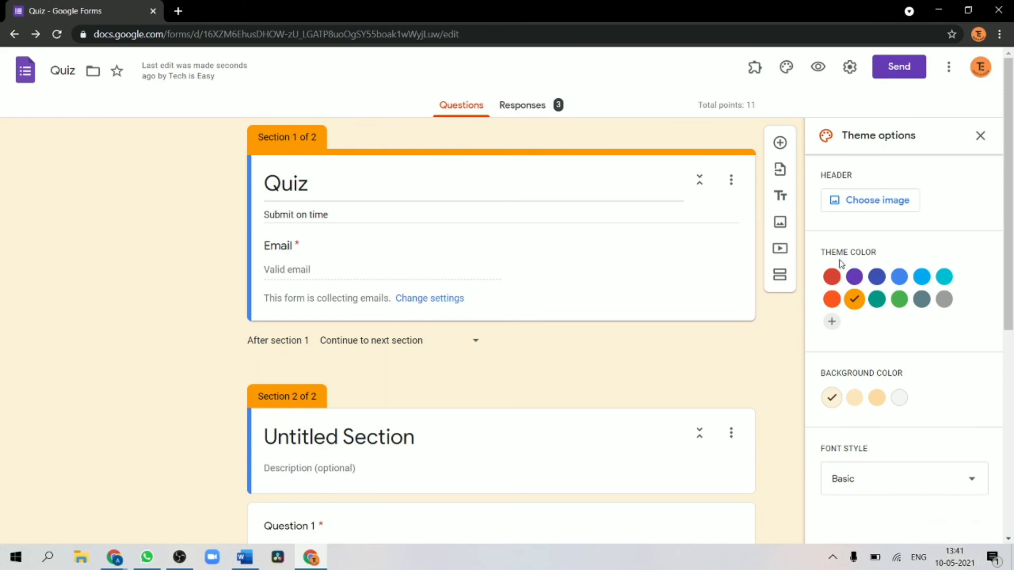
click(900, 67)
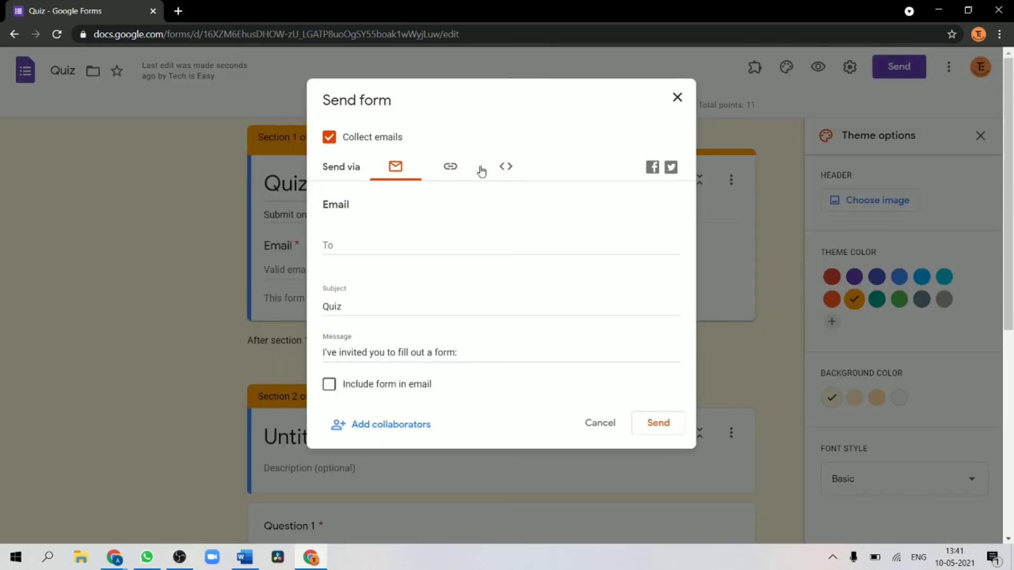
click(440, 175)
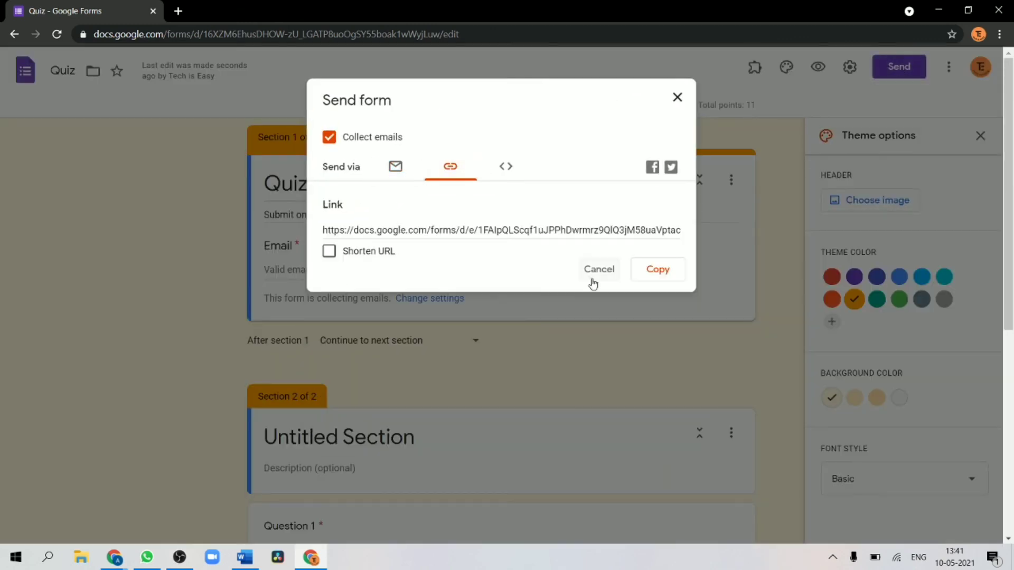
click(669, 281)
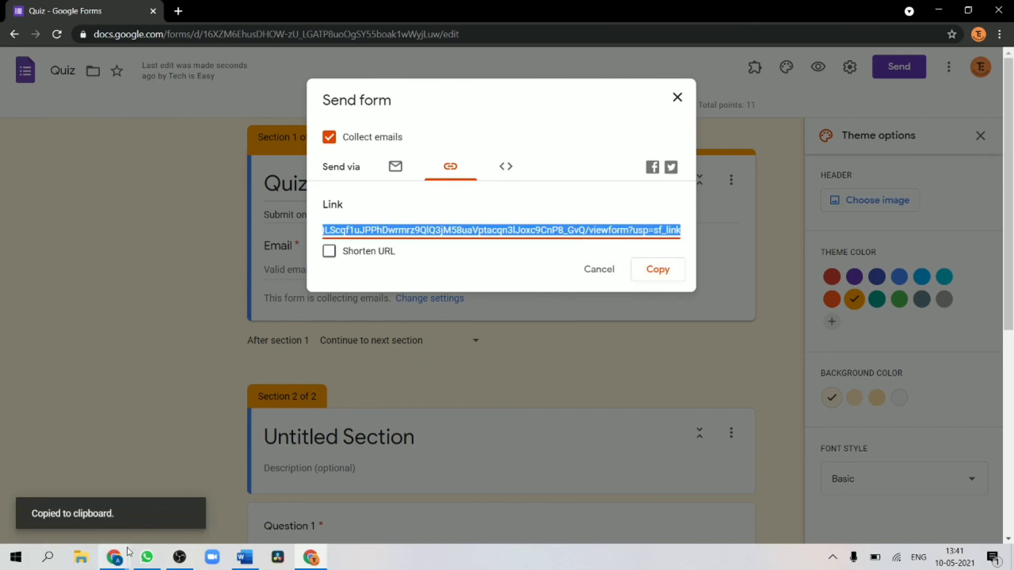
- Paste the copied quiz link into the other Chrome window's address bar and load it
mouse_move(125, 560)
click(196, 502)
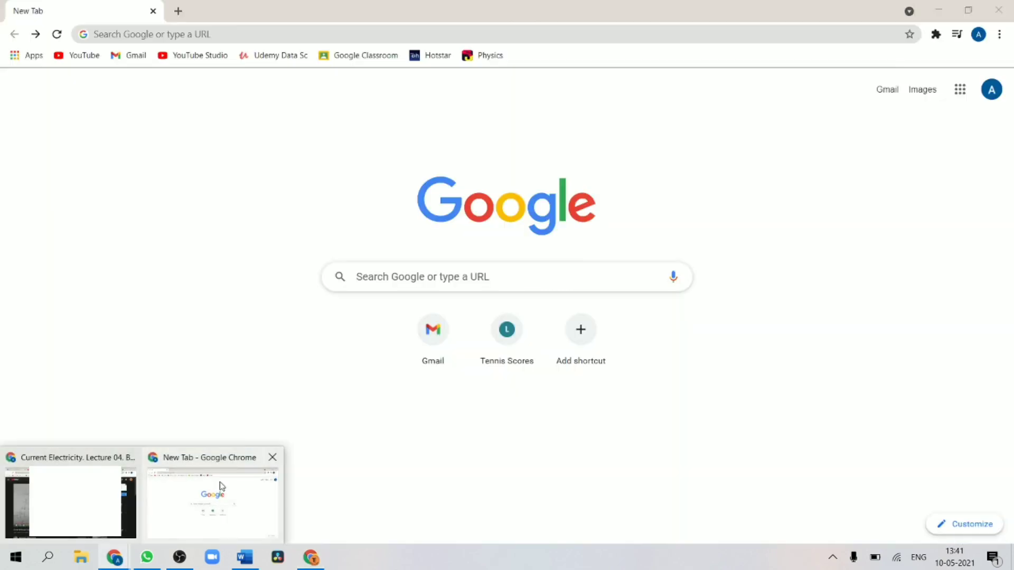
click(295, 37)
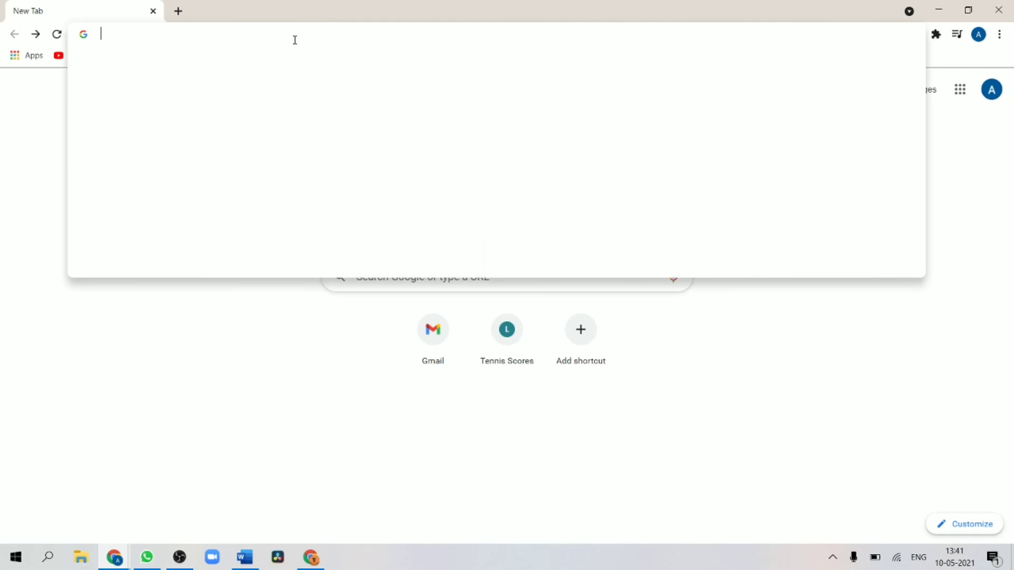
key(ctrl+v)
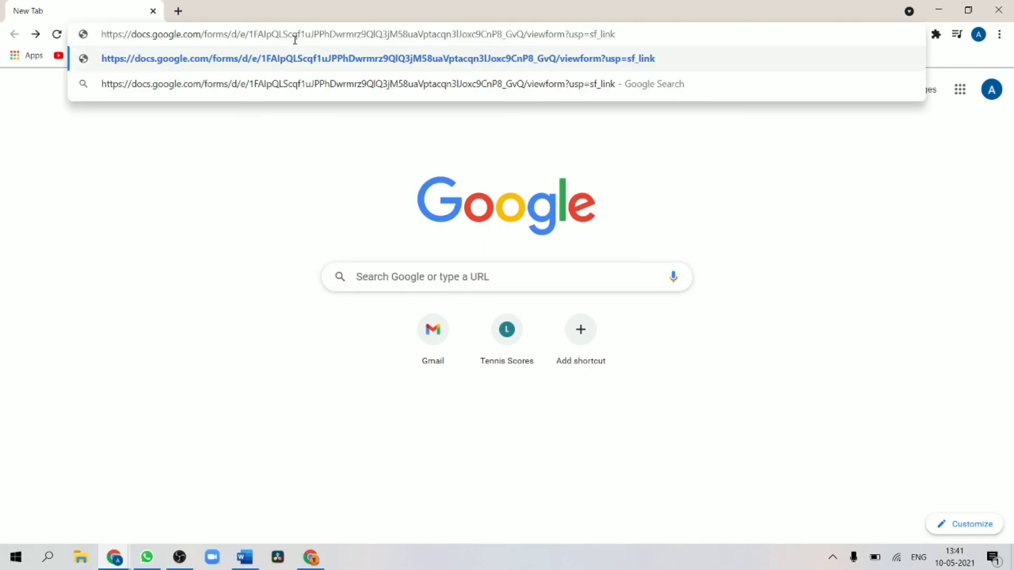
key(Return)
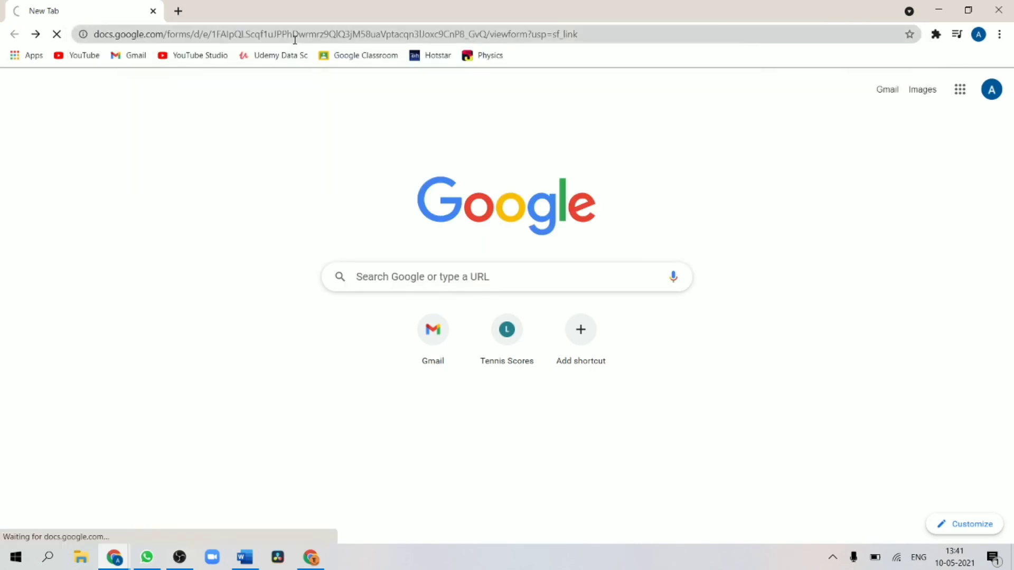